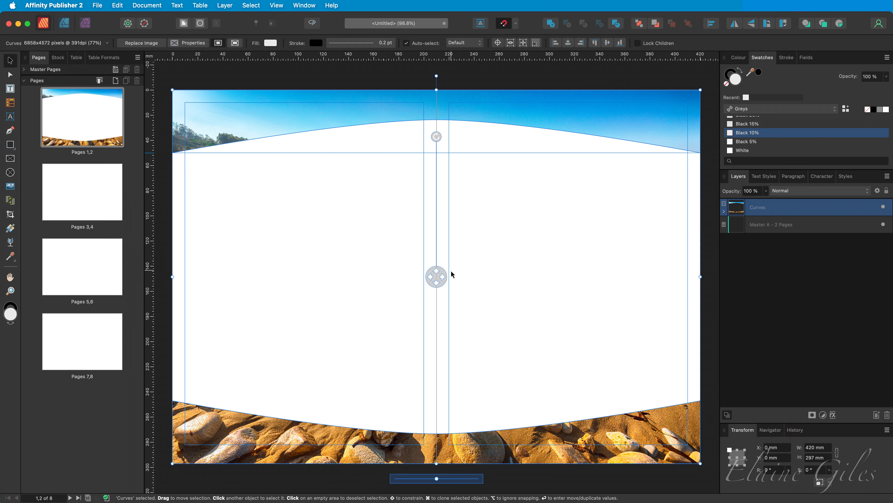
# Step: Try repositioning and enlarging the beach photo inside the curved picture frame, and restore its original placement
pyautogui.moveTo(438, 276); pyautogui.dragTo(469, 277)
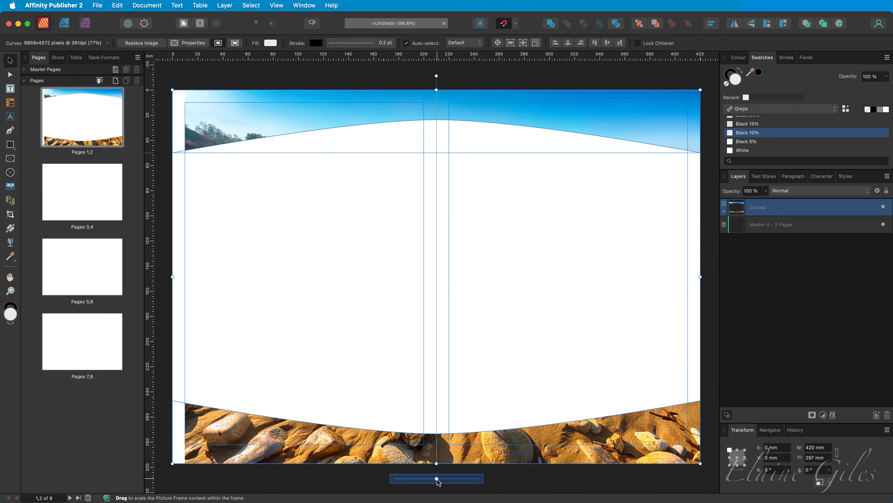
pyautogui.moveTo(438, 479); pyautogui.dragTo(469, 479)
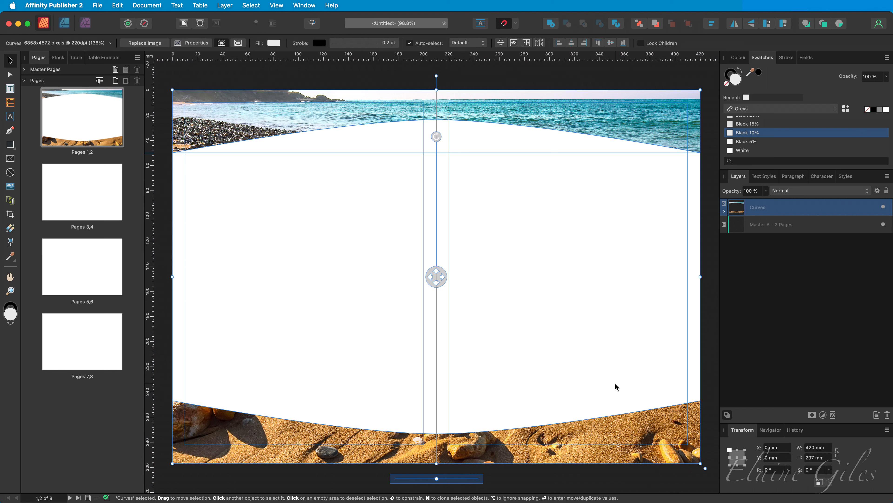
pyautogui.press('super+z')
pyautogui.press('super+z')
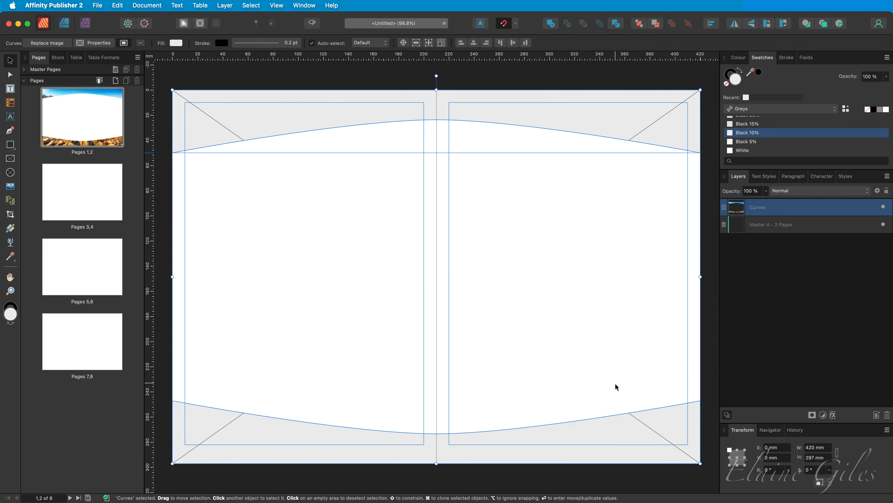
pyautogui.press('super+shift+z')
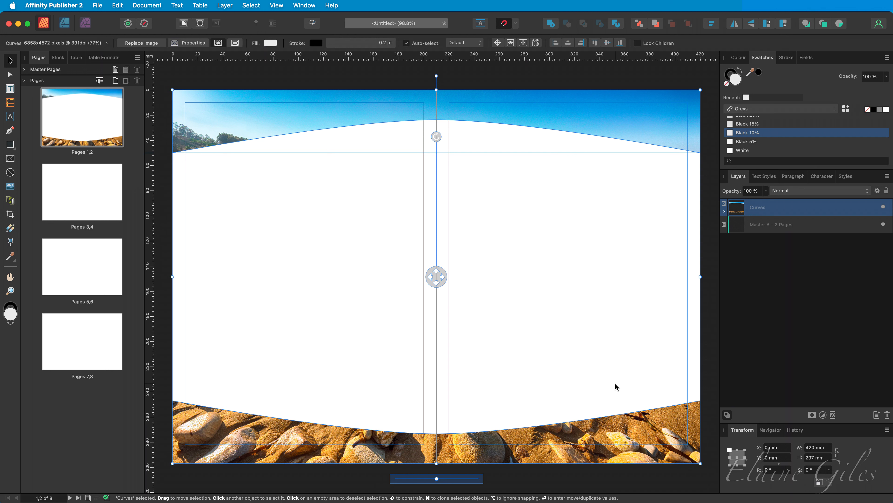
# Step: Add a 420 × 297 mm rectangular picture frame covering the whole spread and fill it with the beach photo, keeping images embedded
pyautogui.click(10, 161)
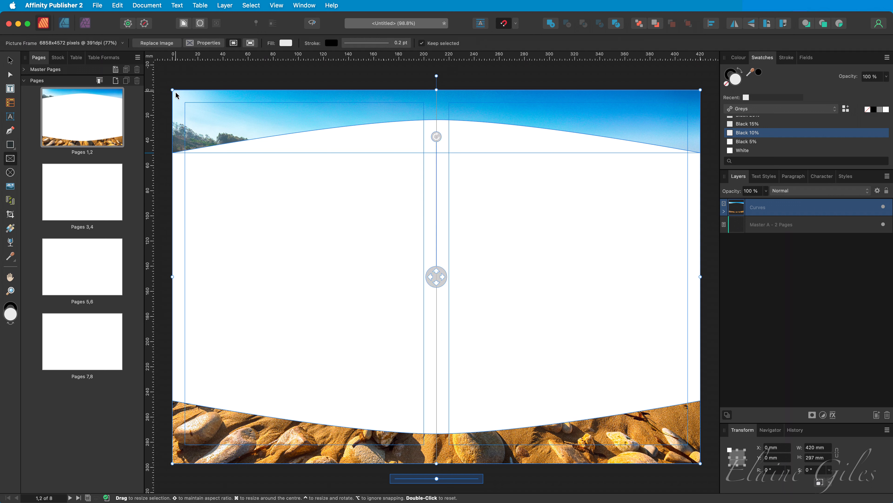
pyautogui.moveTo(185, 102); pyautogui.dragTo(701, 464)
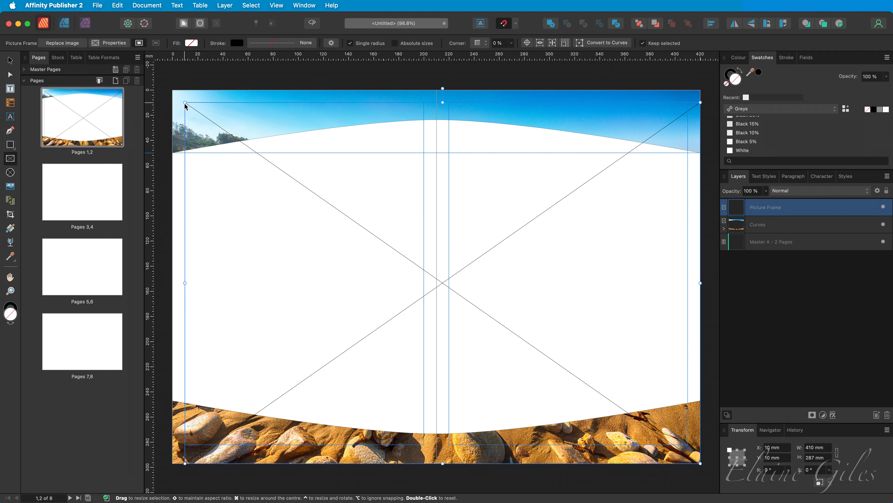
pyautogui.moveTo(185, 102); pyautogui.dragTo(173, 90)
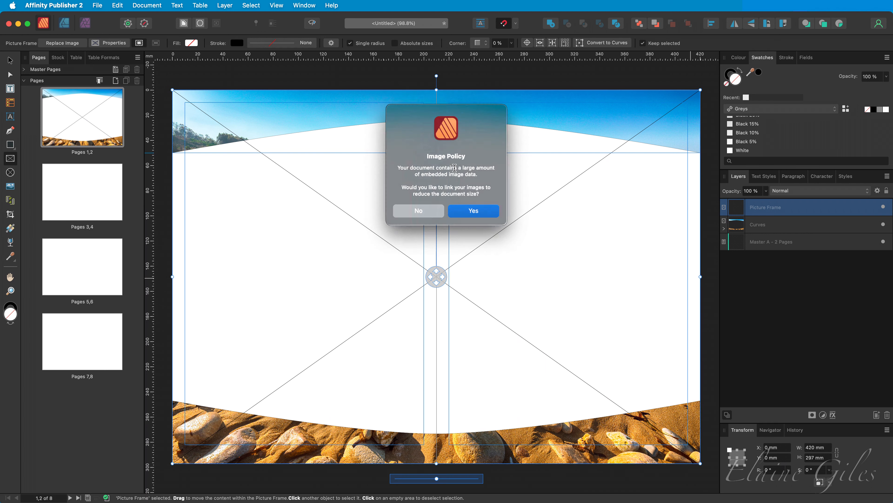
pyautogui.click(426, 213)
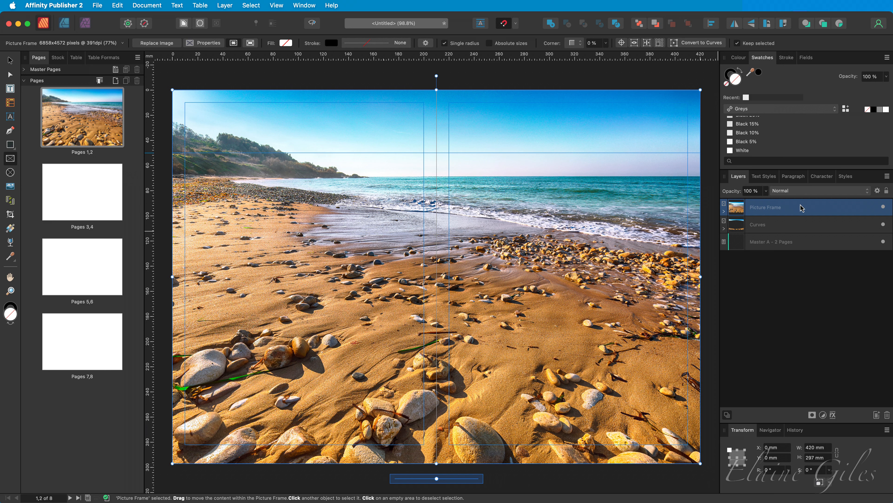
# Step: Place the Picture Frame layer beneath the Curves layer and toggle its visibility off and on to compare
pyautogui.moveTo(801, 207); pyautogui.dragTo(792, 234)
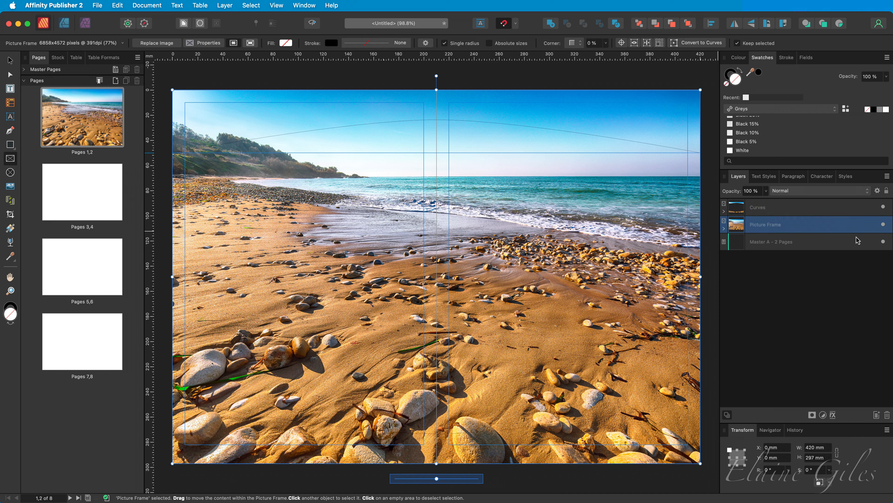
pyautogui.click(883, 225)
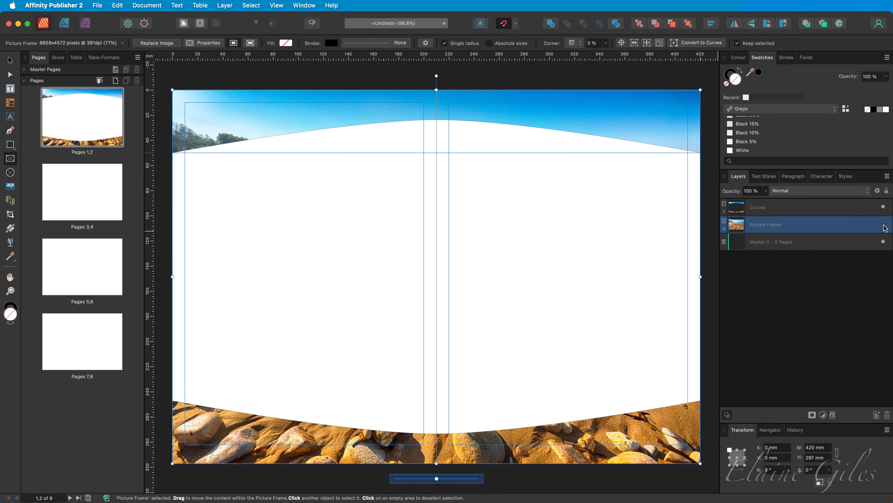
pyautogui.click(884, 225)
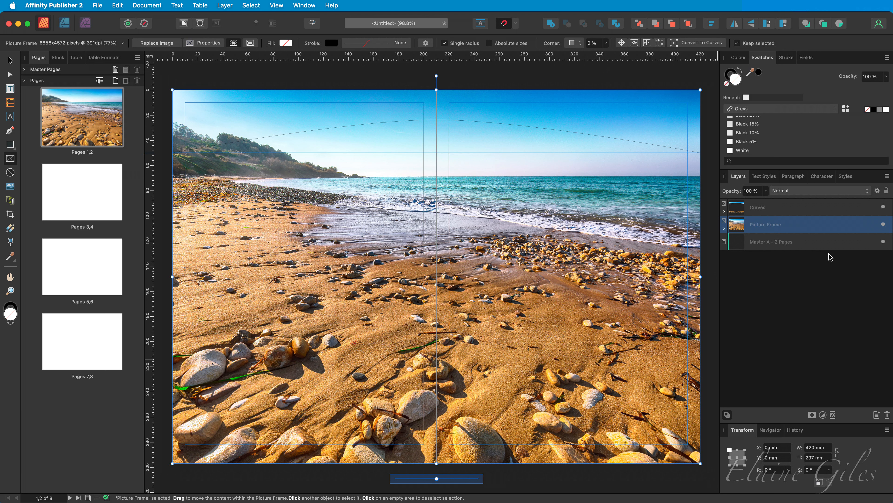
# Step: Add a Black & White adjustment to the full-spread picture frame with Red, Yellow and Green each at 300%
pyautogui.click(823, 415)
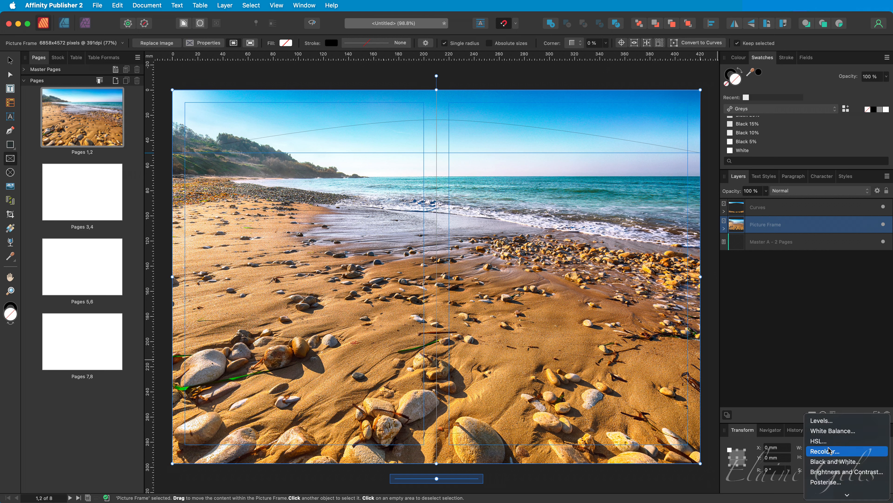
pyautogui.click(831, 460)
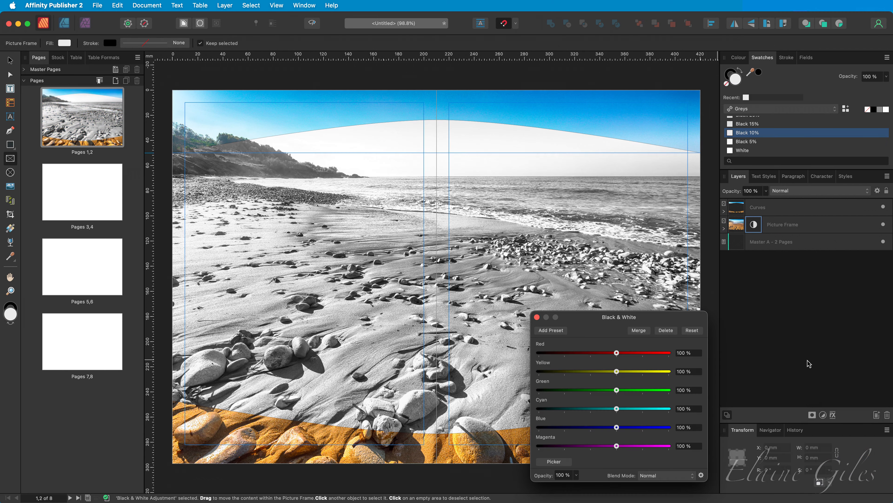
pyautogui.moveTo(616, 353); pyautogui.dragTo(669, 353)
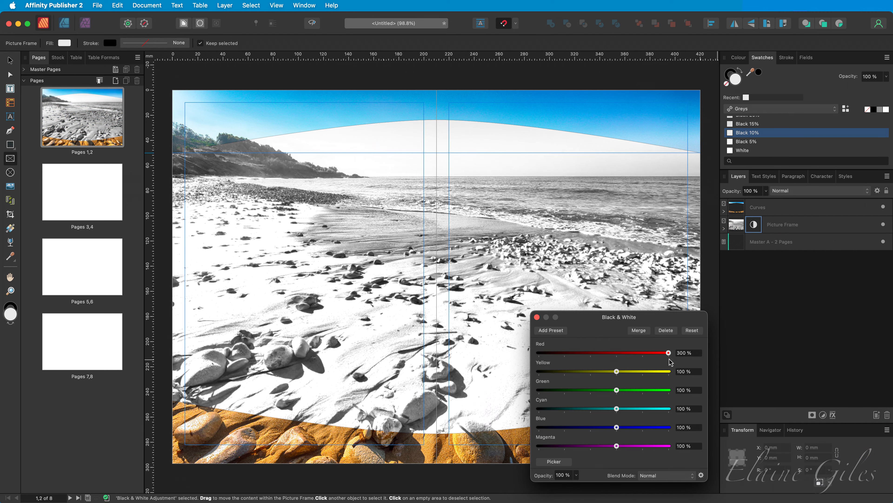
pyautogui.moveTo(621, 372); pyautogui.dragTo(669, 372)
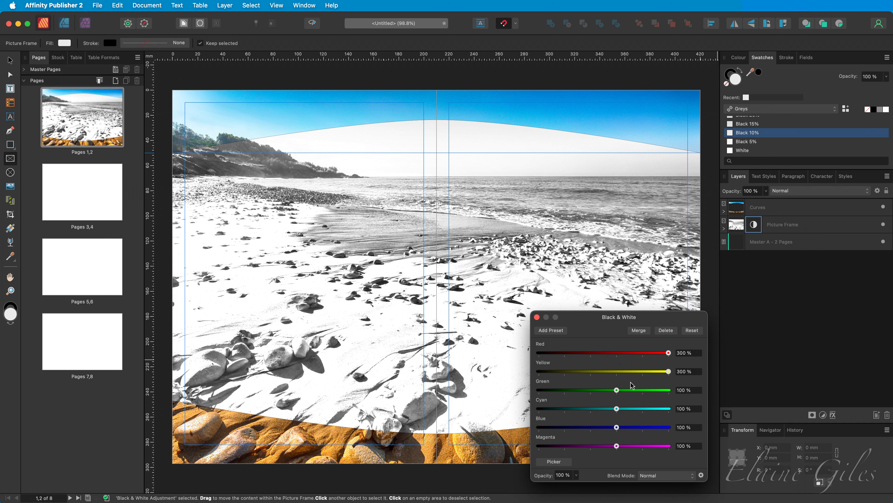
pyautogui.moveTo(616, 390); pyautogui.dragTo(669, 390)
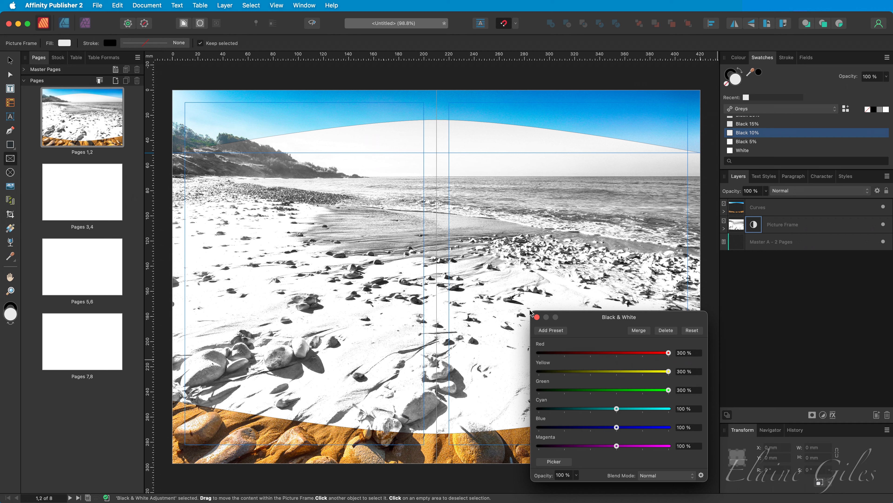
pyautogui.click(536, 317)
# Step: Reduce the black-and-white picture frame's layer opacity to 25% and deselect it
pyautogui.click(740, 232)
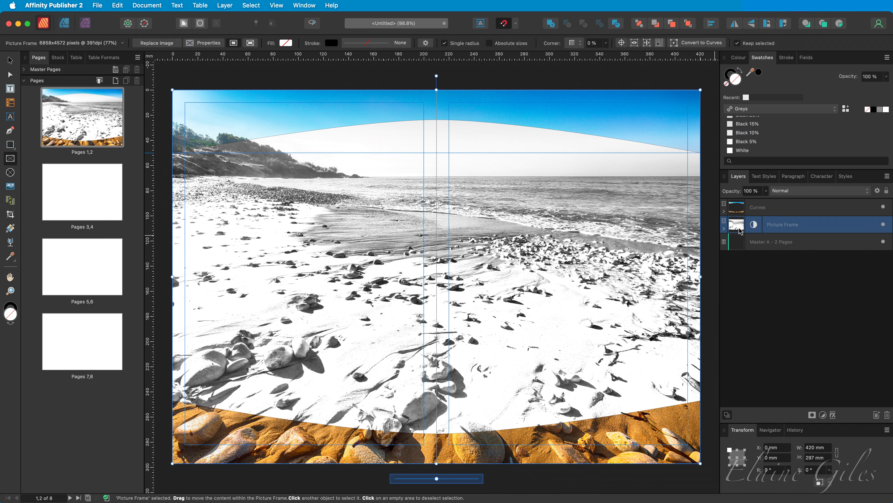
pyautogui.click(766, 192)
pyautogui.moveTo(767, 200); pyautogui.dragTo(708, 204)
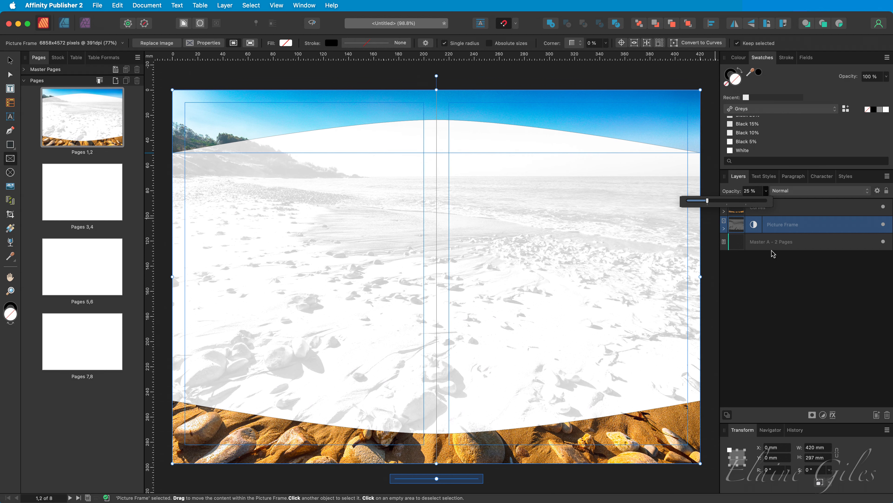
pyautogui.click(789, 292)
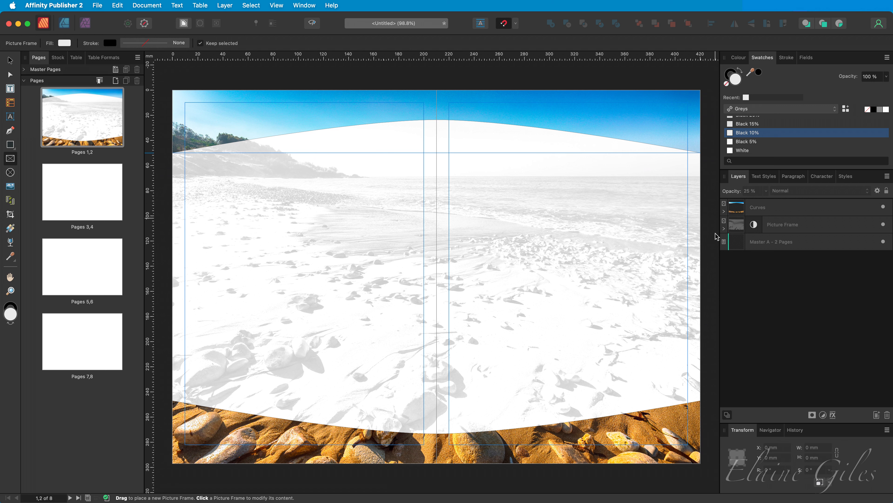
# Step: Reshape the Curves frame's upper edge with the Node tool by moving its middle node down to about Y 85 mm
pyautogui.click(769, 207)
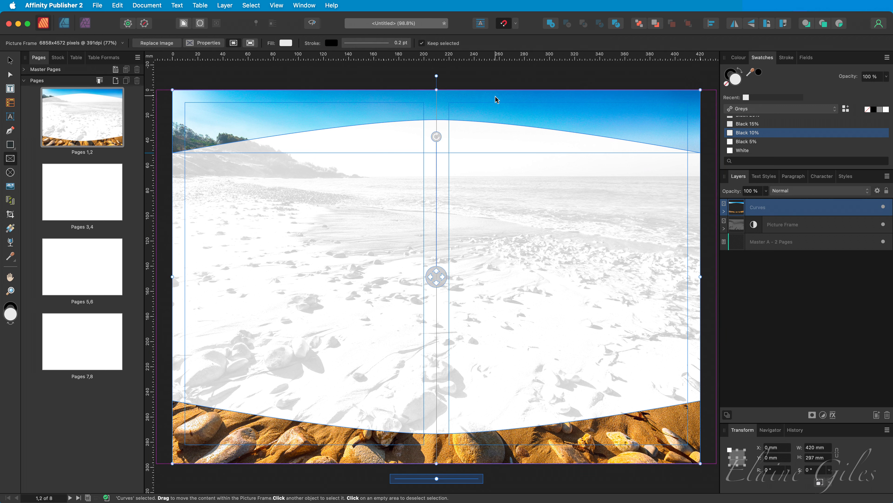
pyautogui.press('a')
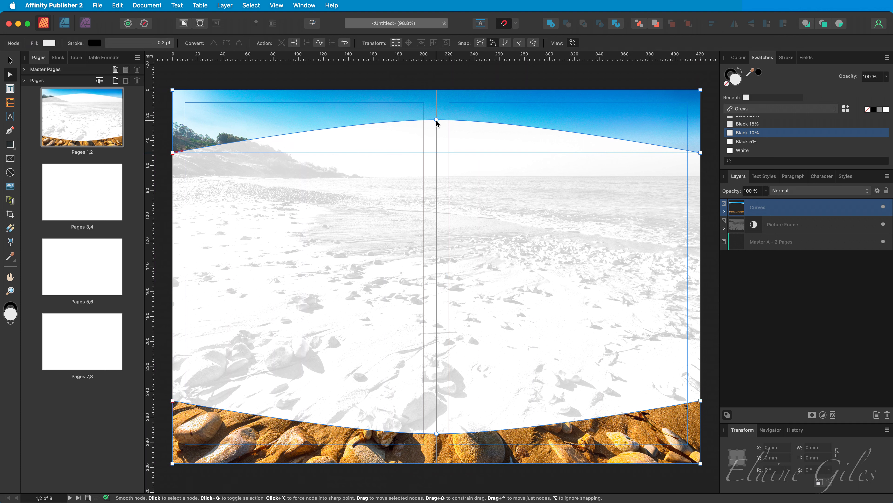
pyautogui.moveTo(436, 120); pyautogui.dragTo(435, 200)
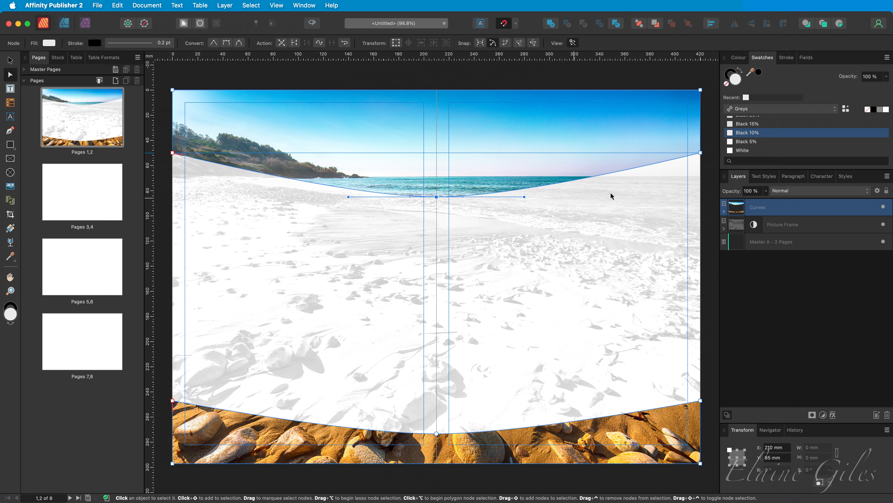
pyautogui.click(712, 173)
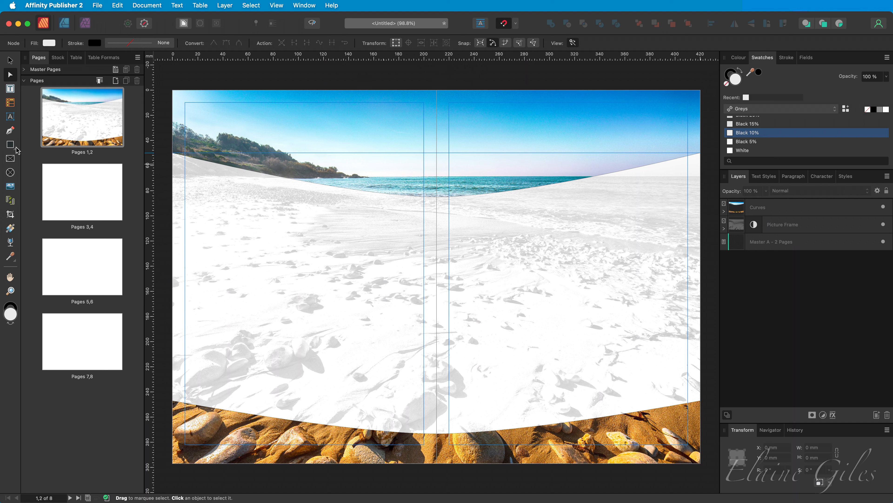
# Step: Draw a rectangle about 20 mm wide and 210 mm tall along the gutter, and merge it with the Curves frame using Add
pyautogui.click(9, 146)
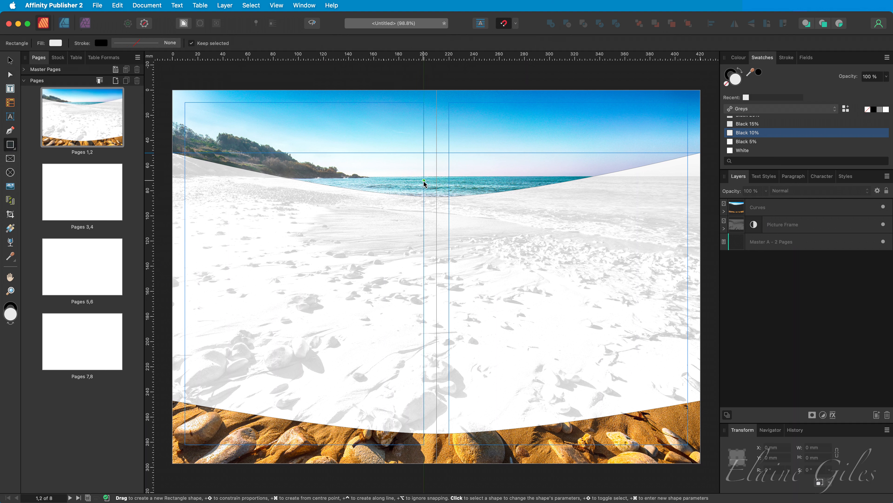
pyautogui.moveTo(424, 181); pyautogui.dragTo(449, 444)
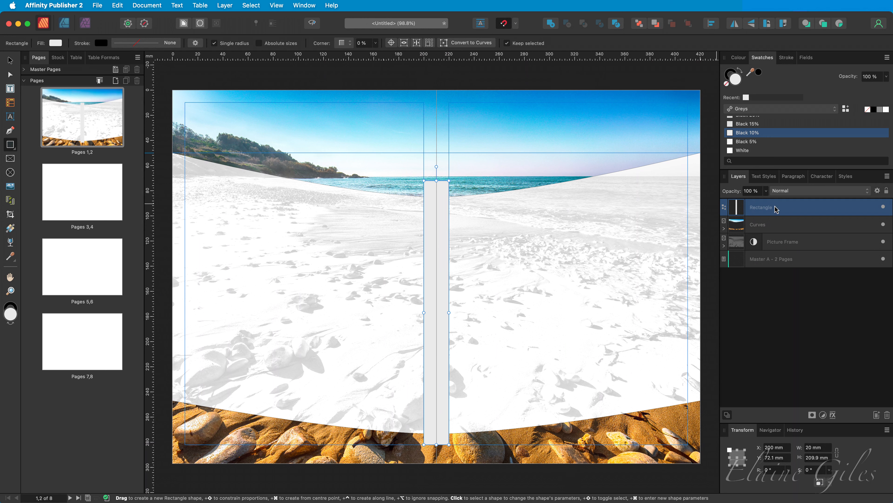
pyautogui.keyDown('shift'); pyautogui.click(777, 228); pyautogui.keyUp('shift')
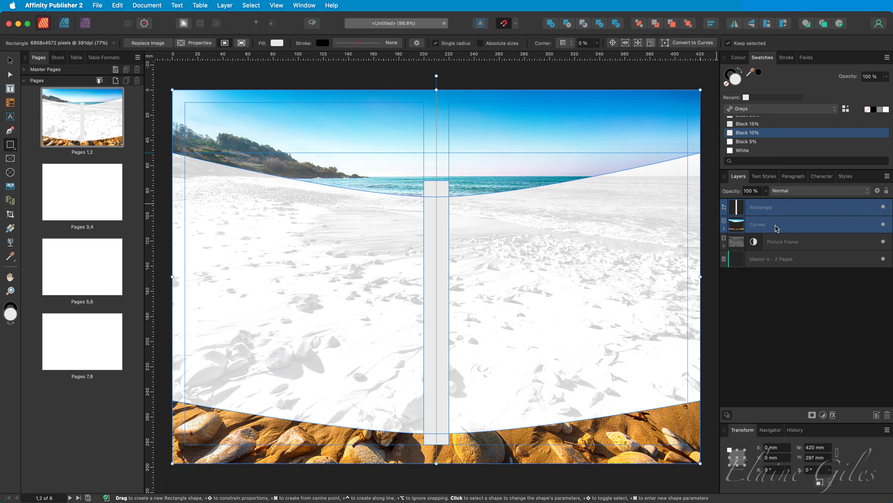
pyautogui.click(547, 25)
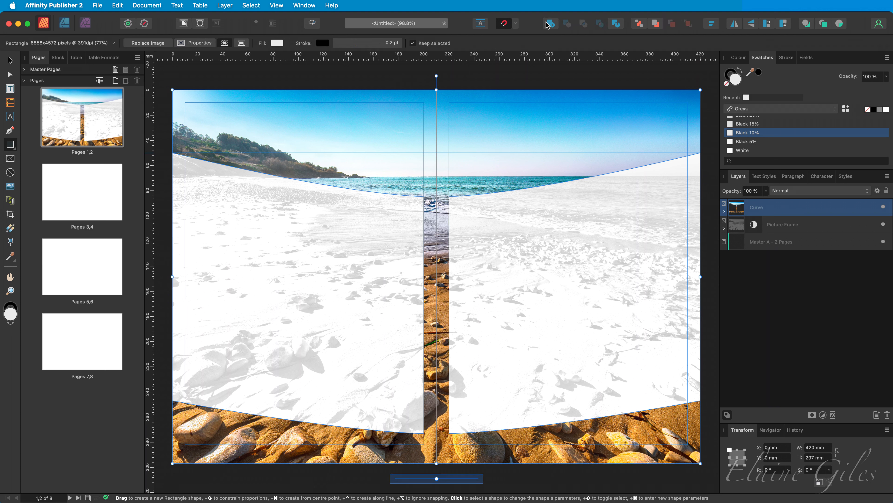